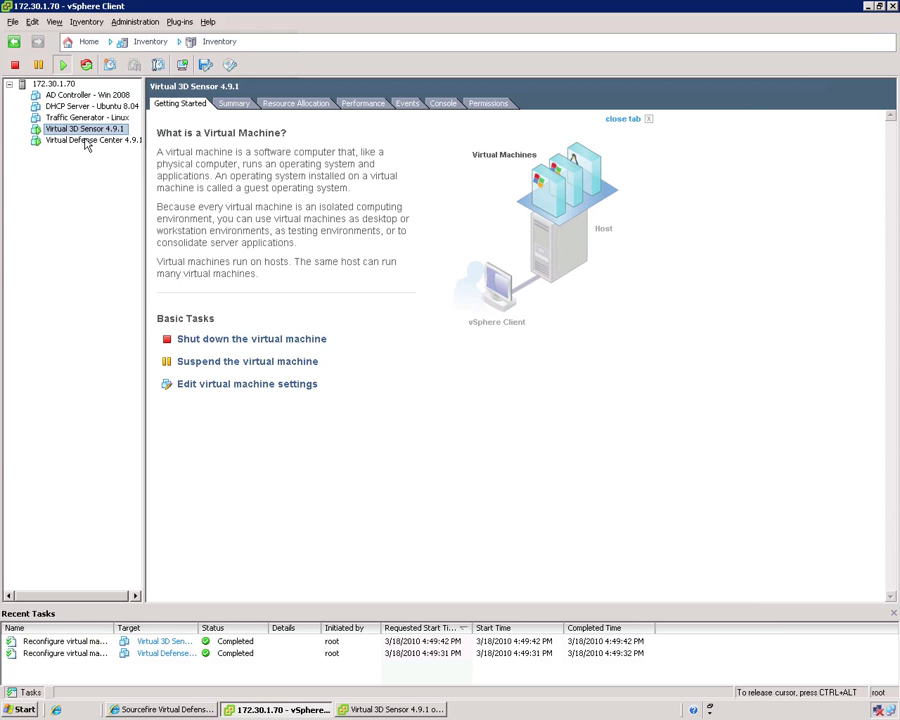
# Examine the virtual switches and port groups in the networking configuration of the ESX host.
pyautogui.click(53, 85)
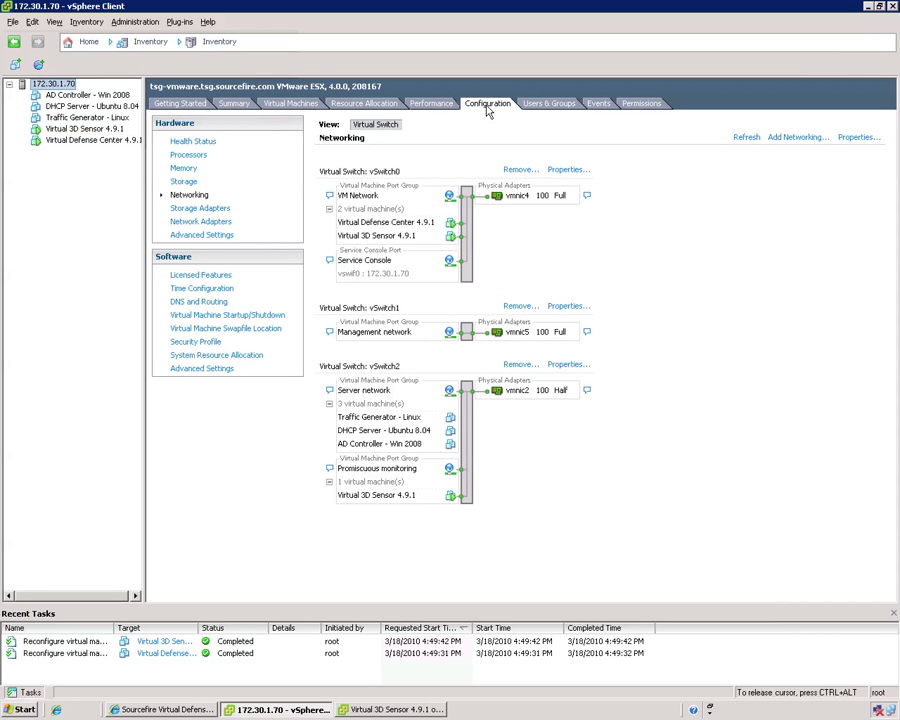
pyautogui.click(82, 131)
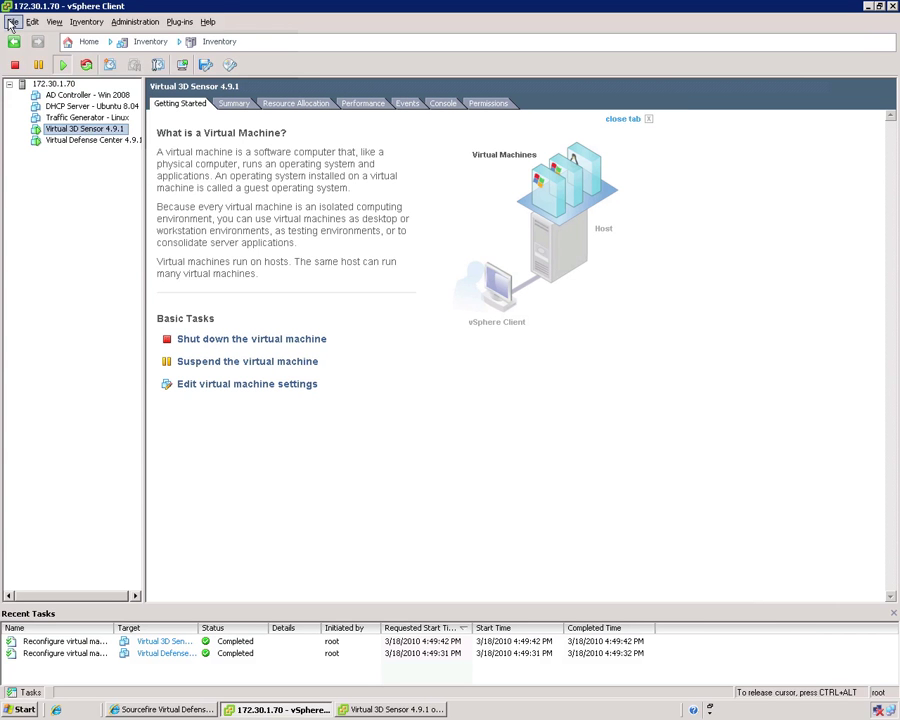
pyautogui.click(12, 22)
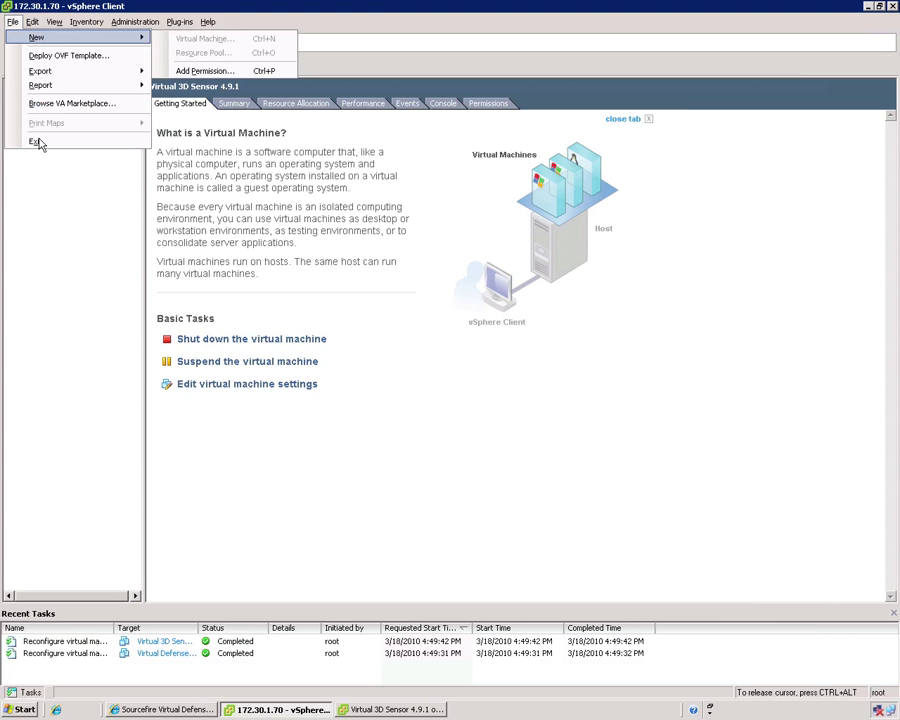
pyautogui.click(73, 209)
pyautogui.click(52, 85)
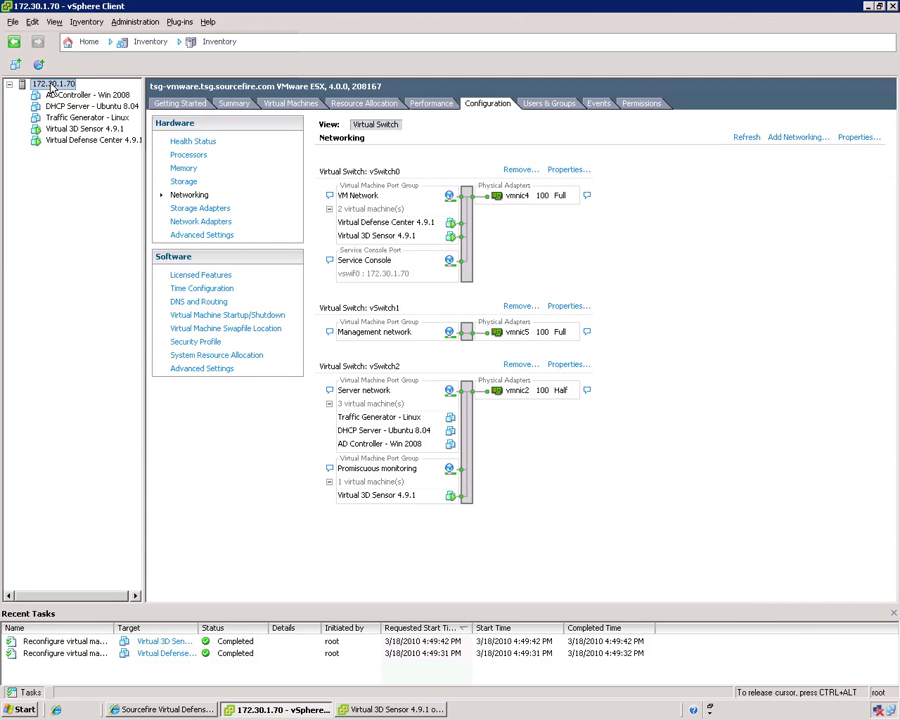
# Review network adapters 1 to 4 in the Virtual 3D Sensor 4.9.1 machine's settings, and close them without changes.
pyautogui.click(80, 131)
pyautogui.rightClick(80, 131)
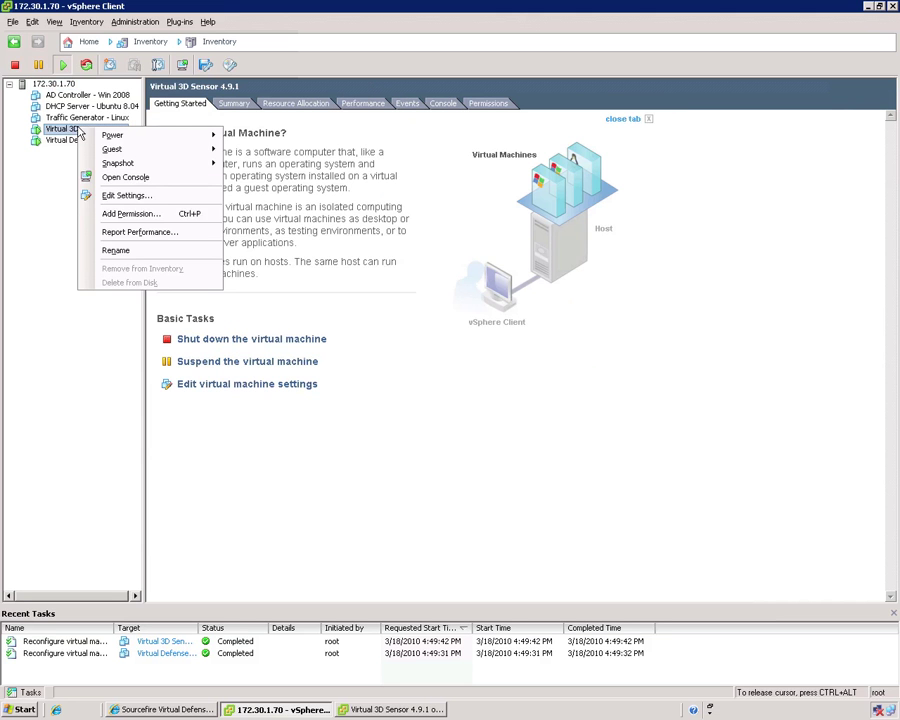
pyautogui.click(160, 194)
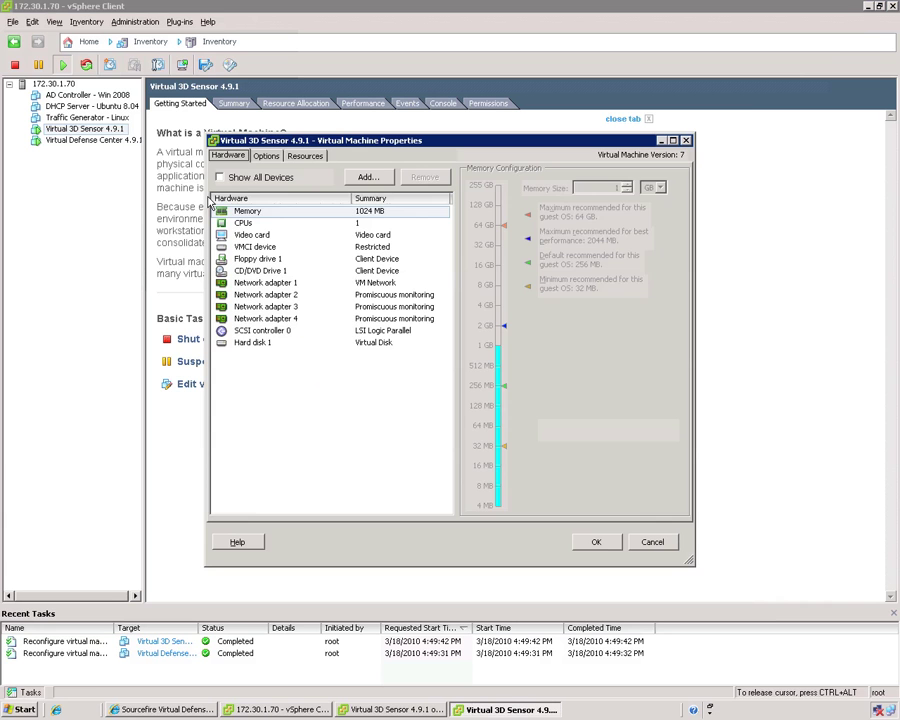
pyautogui.click(276, 284)
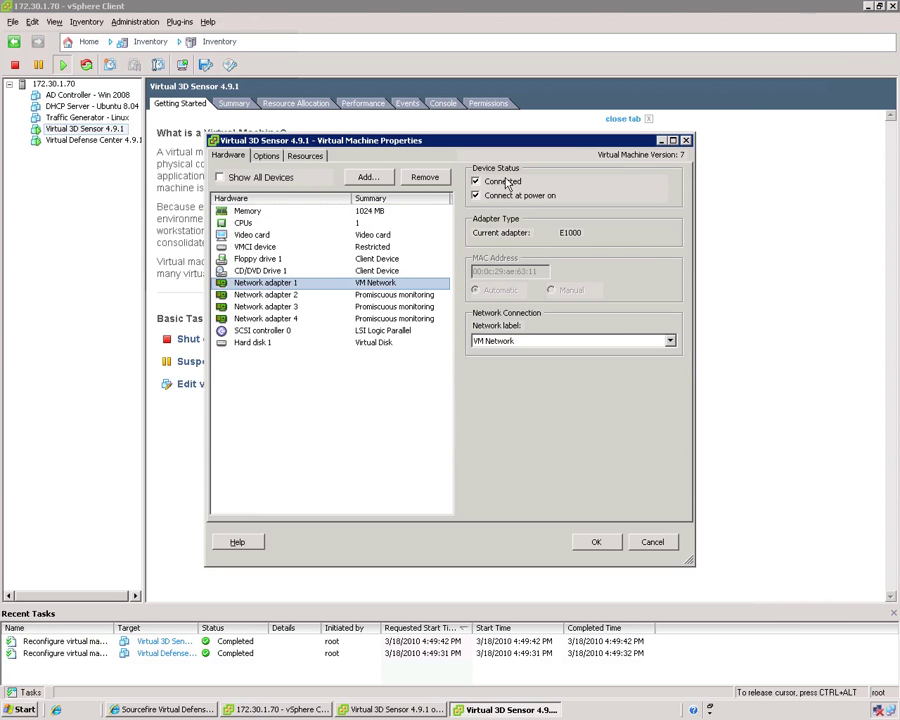
pyautogui.click(287, 307)
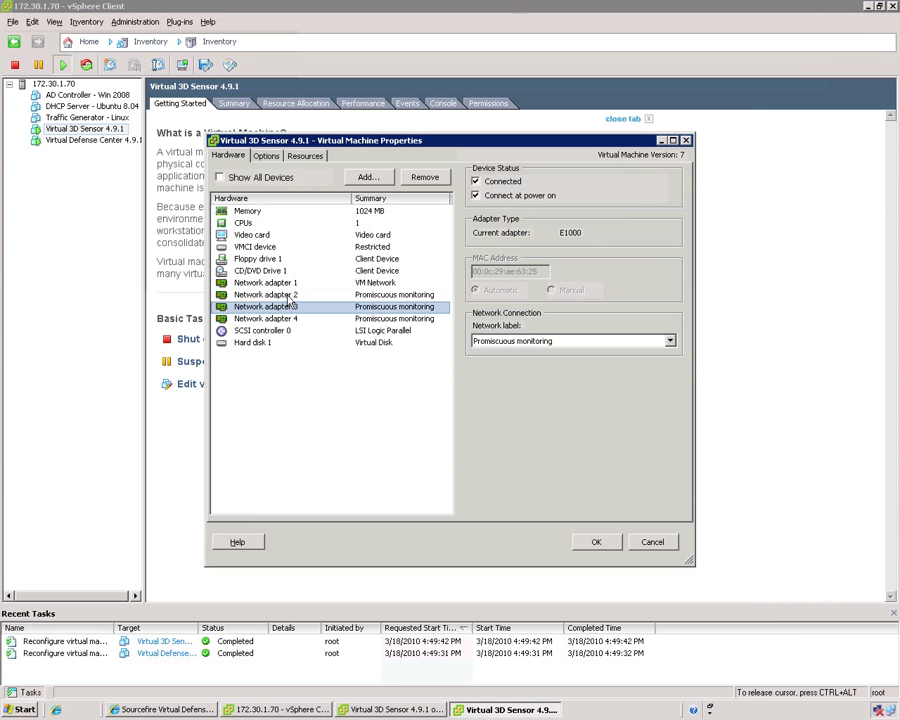
pyautogui.click(291, 296)
pyautogui.click(293, 317)
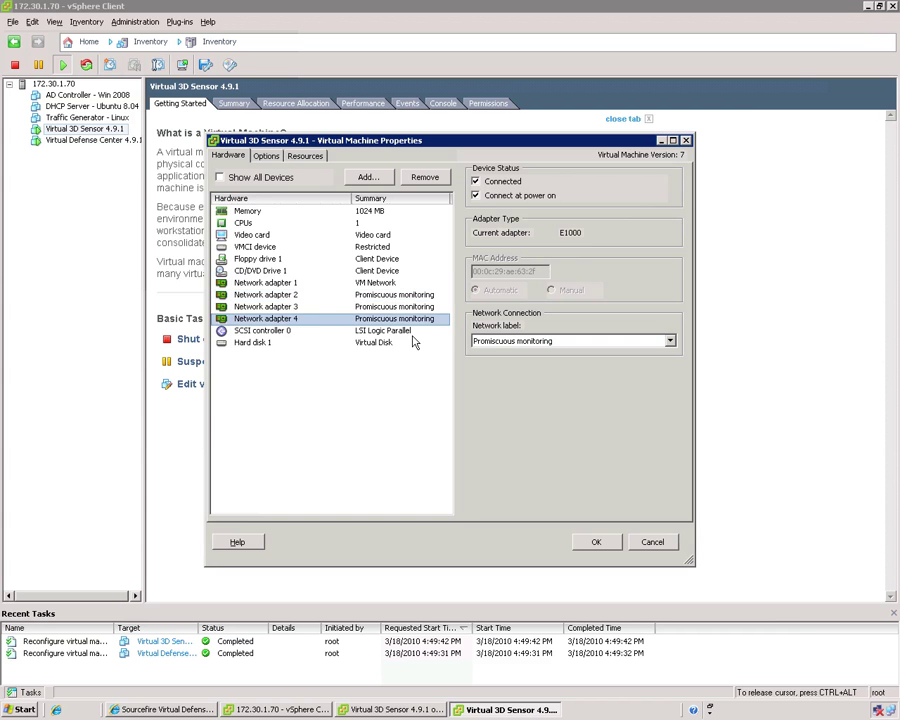
pyautogui.click(652, 541)
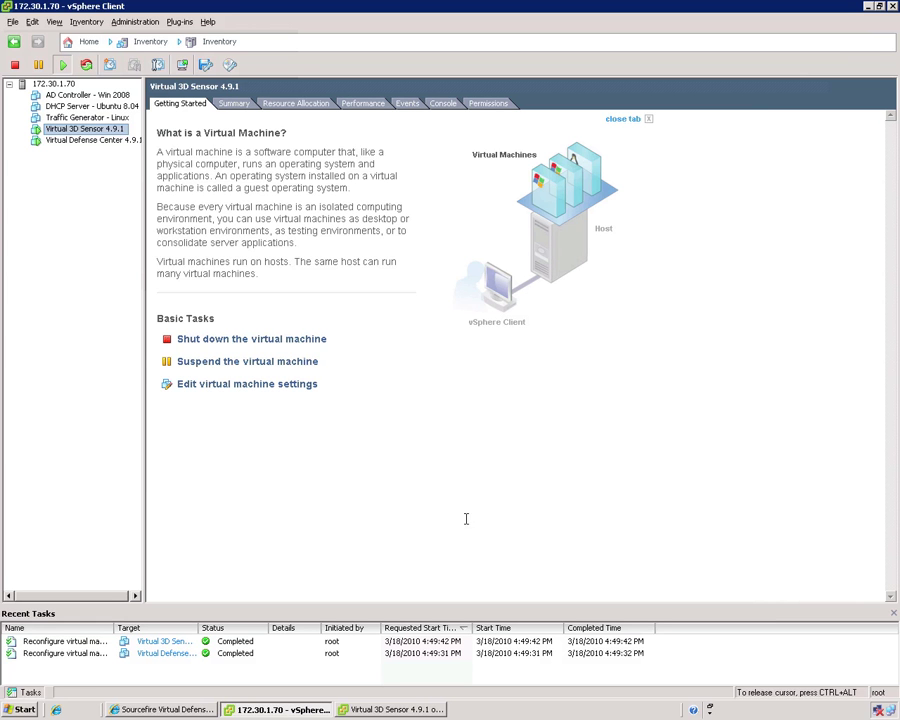
# In the Virtual 3D Sensor 4.9.1 console, find the running snort processes with "ps ax | grep snort".
pyautogui.click(405, 709)
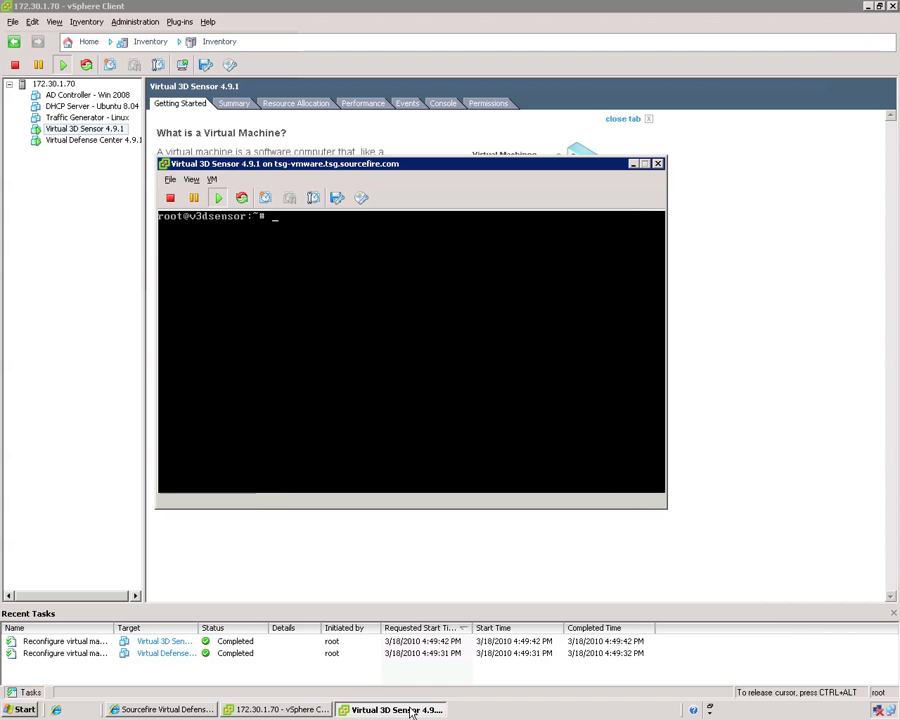
pyautogui.click(397, 387)
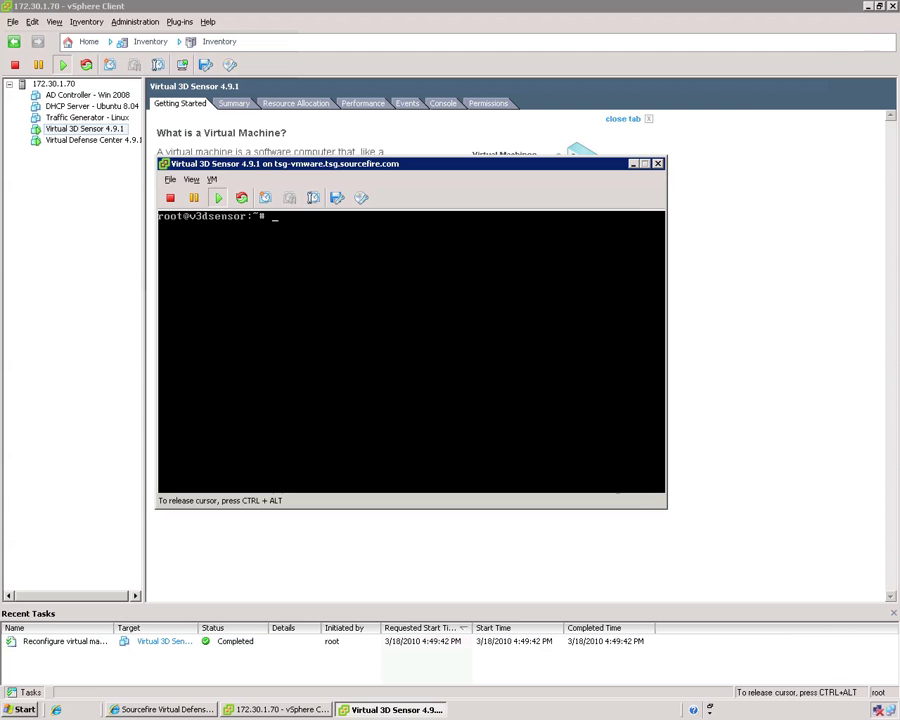
pyautogui.write('ps ax | grep snor')
pyautogui.press('BackSpace')
pyautogui.press('BackSpace')
pyautogui.press('BackSpace')
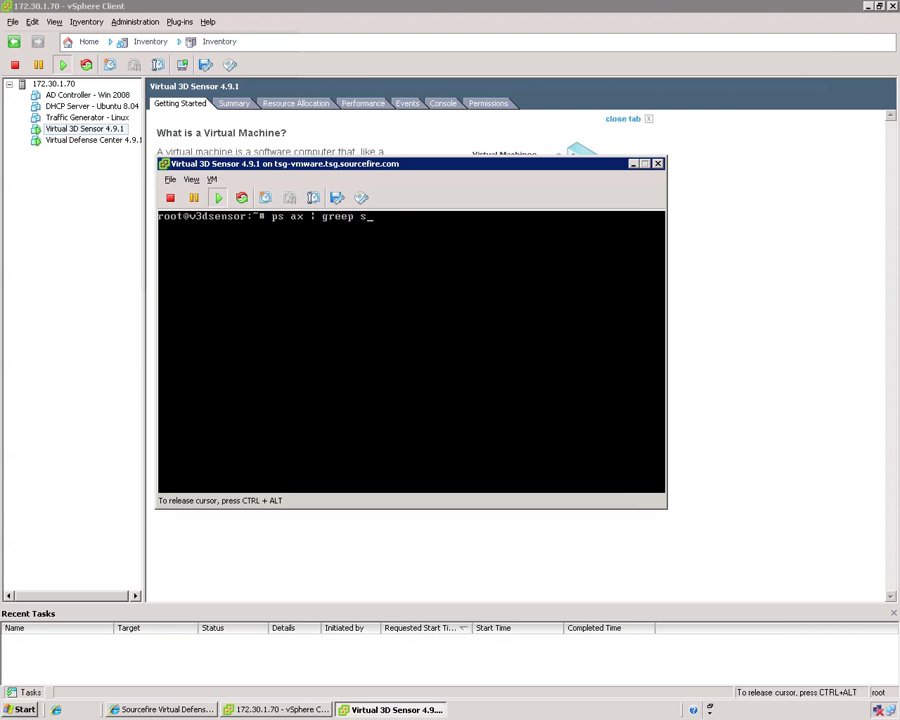
pyautogui.press('BackSpace')
pyautogui.press('BackSpace')
pyautogui.press('BackSpace')
pyautogui.write('e')
pyautogui.press('BackSpace')
pyautogui.write('p snort')
pyautogui.press('Return')
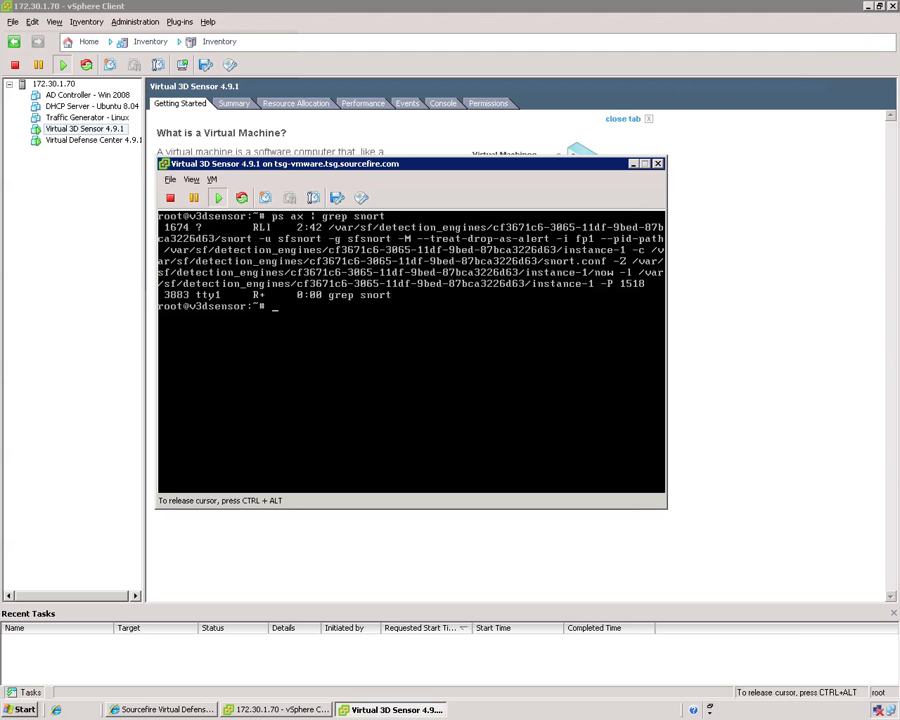
pyautogui.hotkey('ctrl', 'alt')
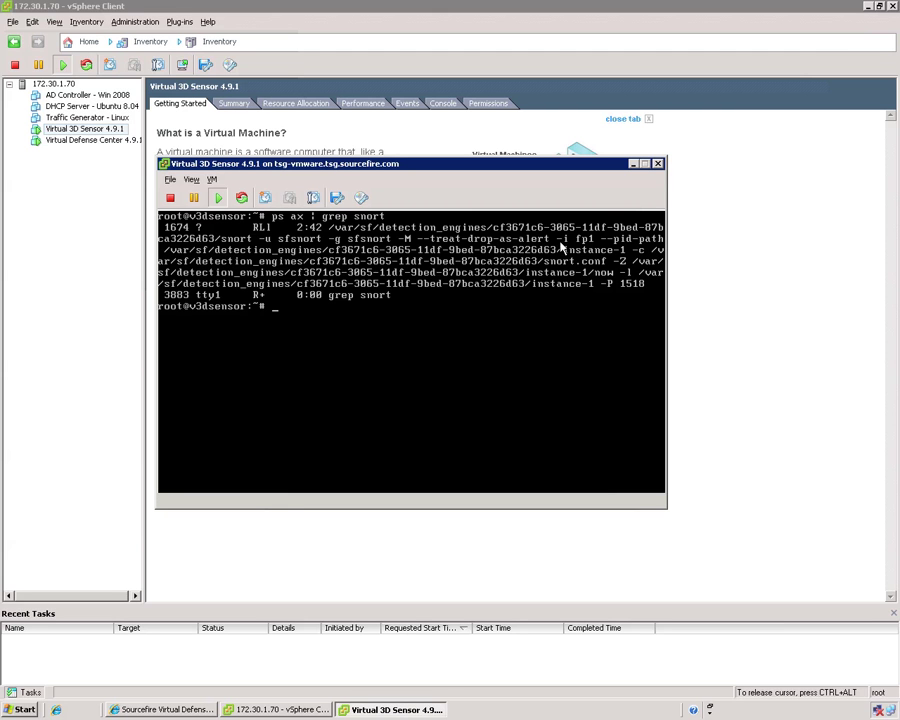
# Capture live traffic on the snort interface with "tcpdump -i fp1" and stop the capture.
pyautogui.click(454, 327)
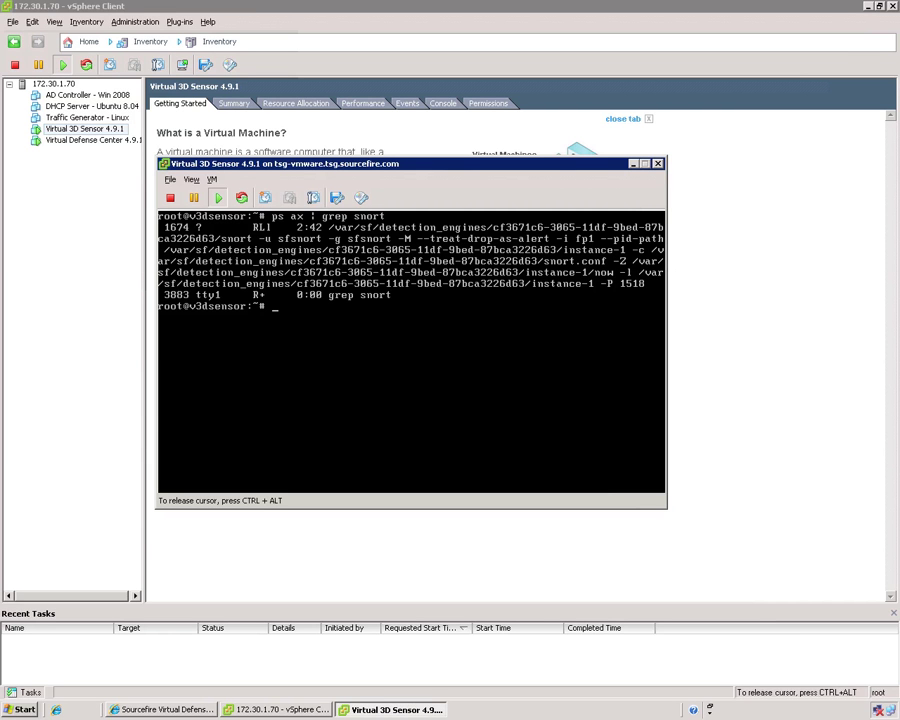
pyautogui.write('tcpdump -i fp1')
pyautogui.press('Return')
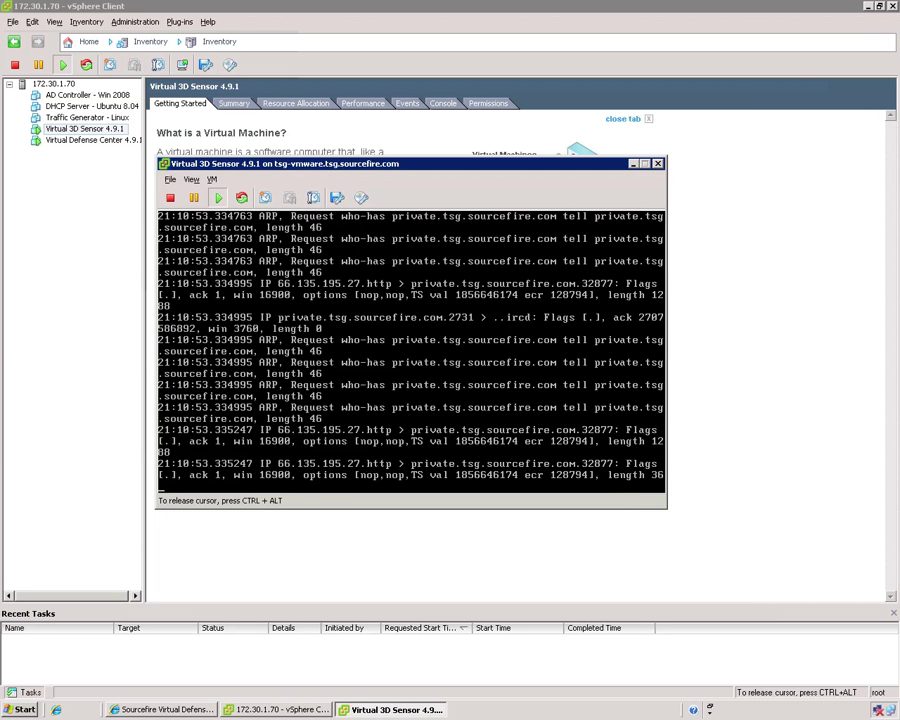
pyautogui.hotkey('ctrl', 'c')
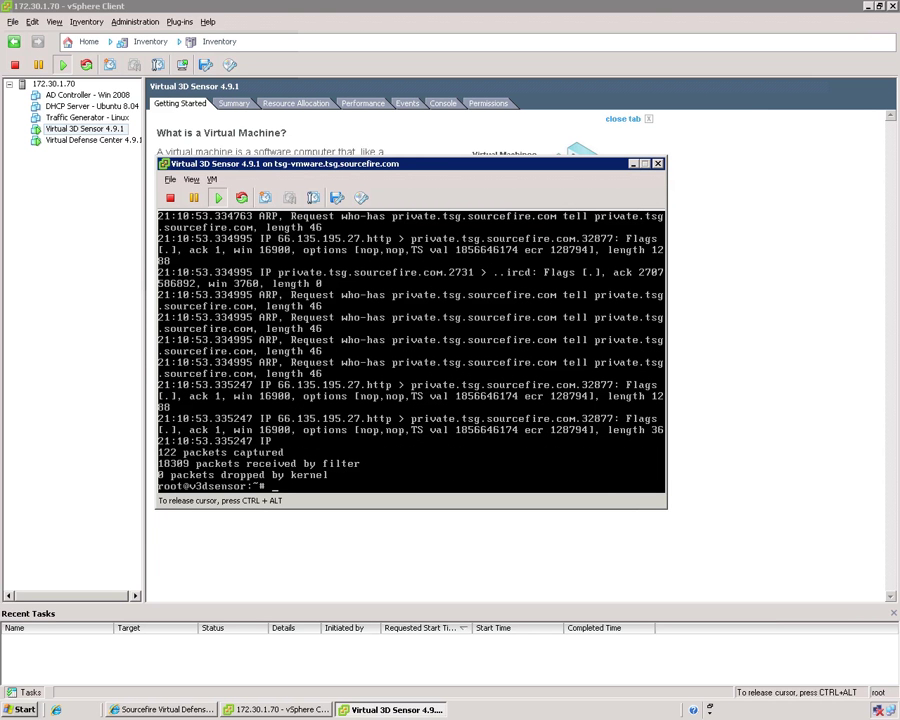